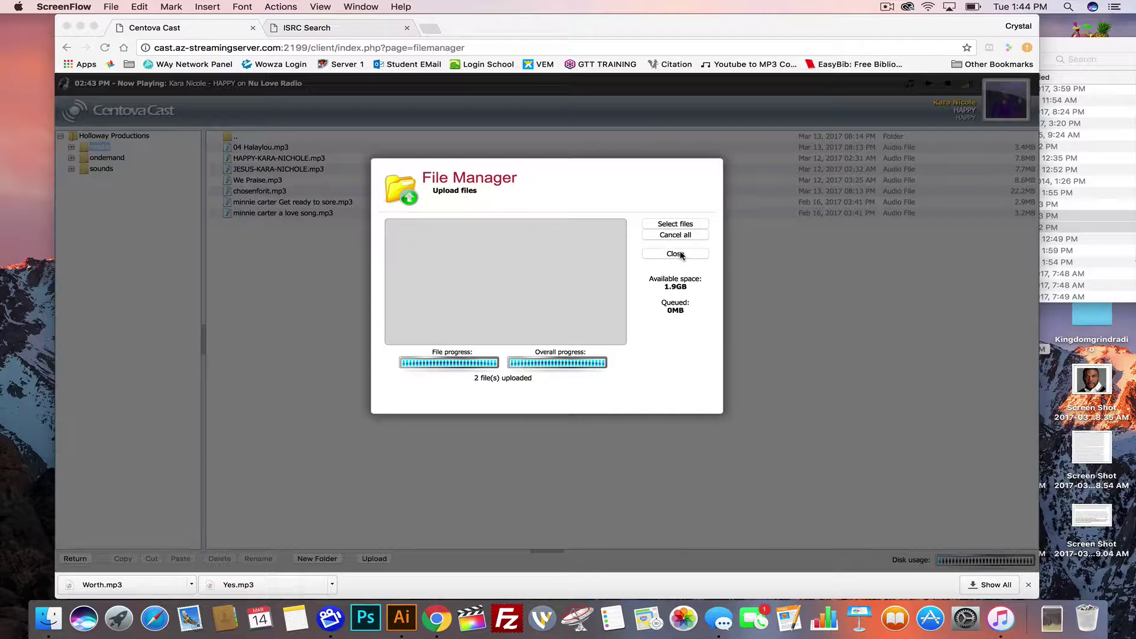
Close the Upload files dialog and check the uploaded Worth.mp3 and Yes.mp3 in the file list
click(680, 255)
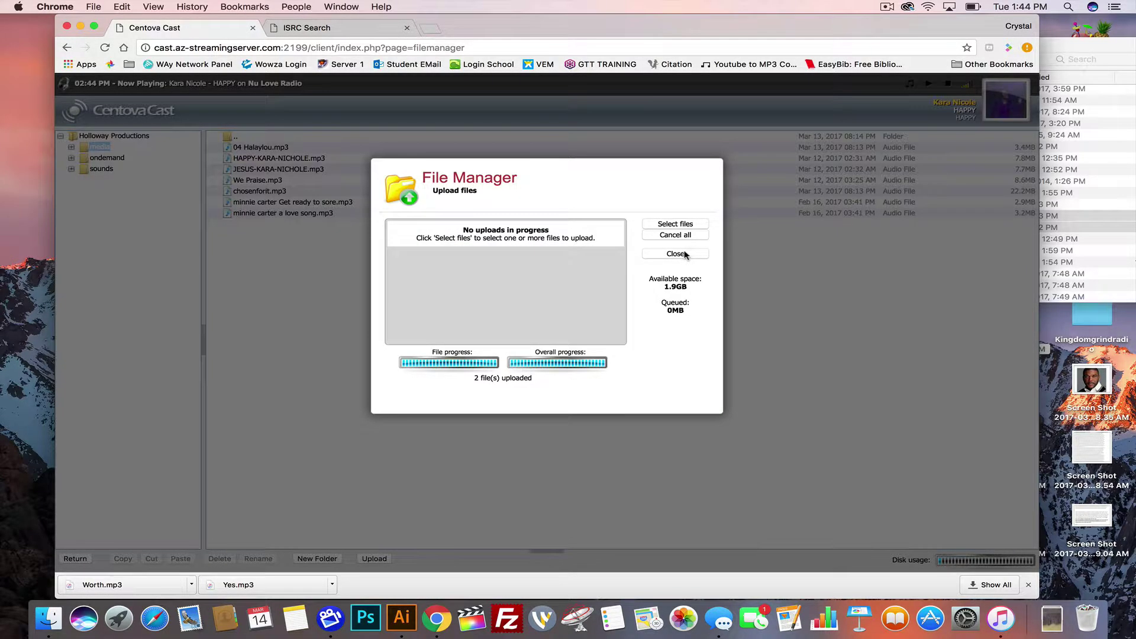
click(682, 255)
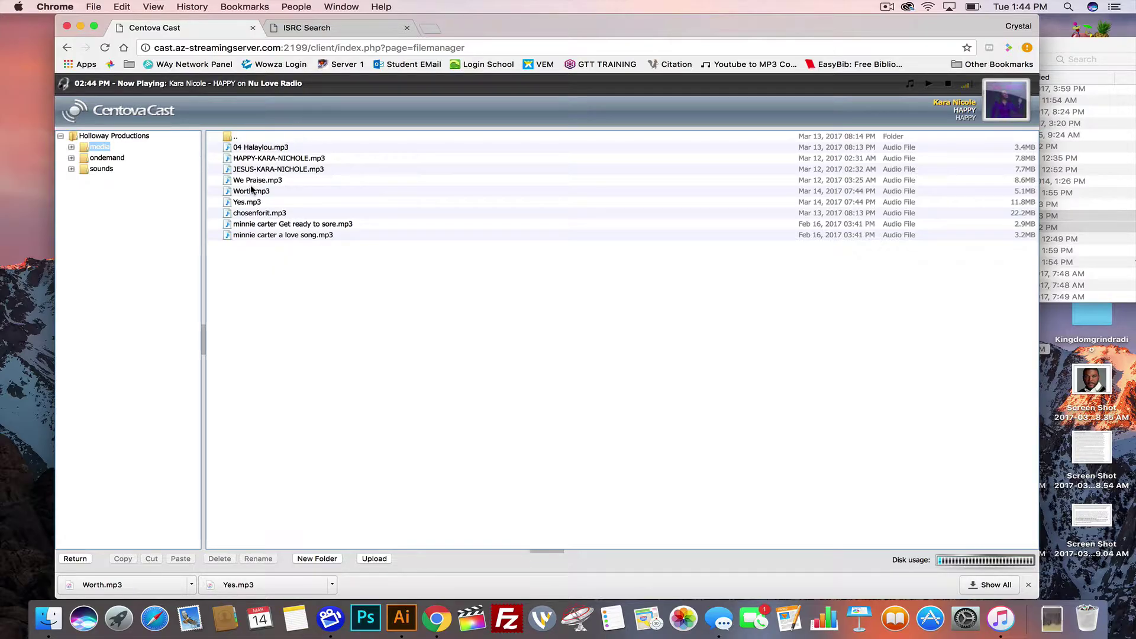
click(252, 191)
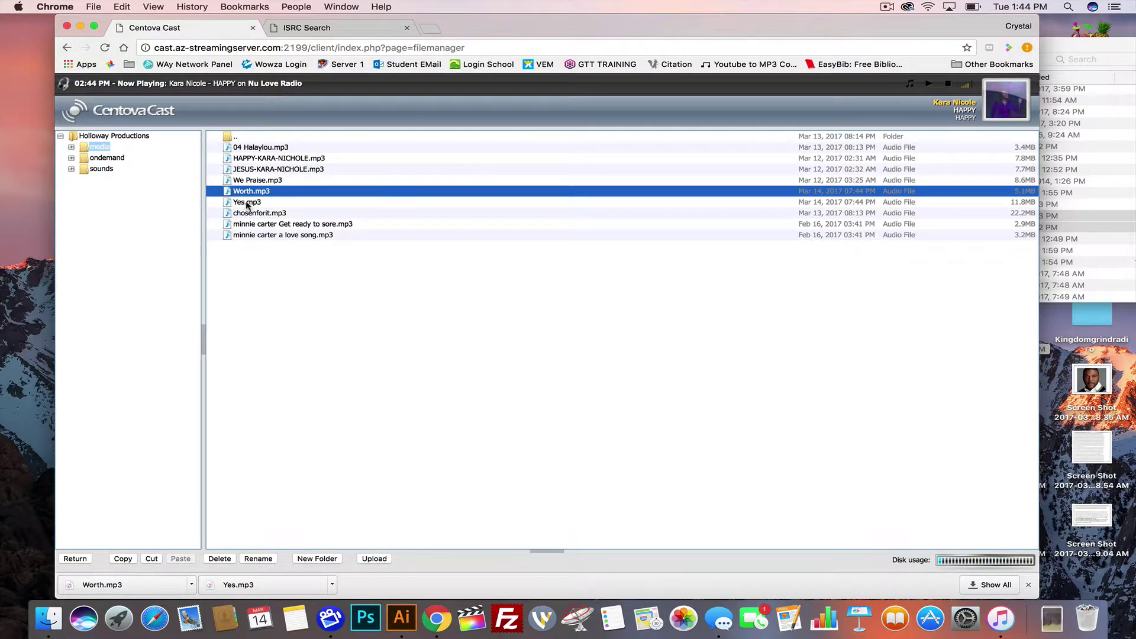
click(247, 203)
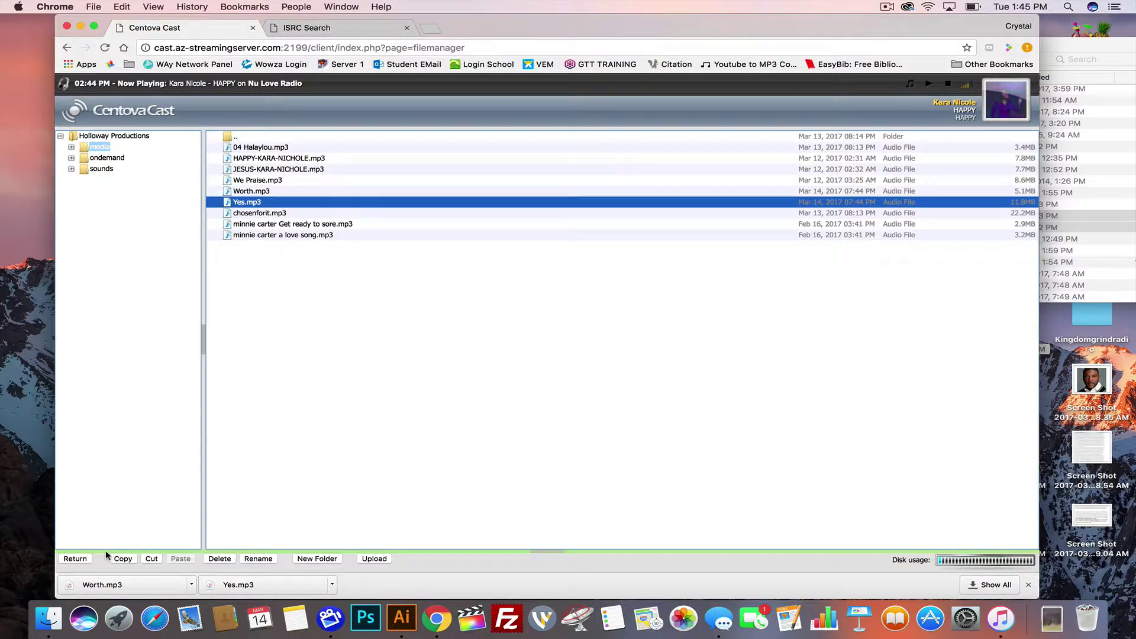
click(74, 558)
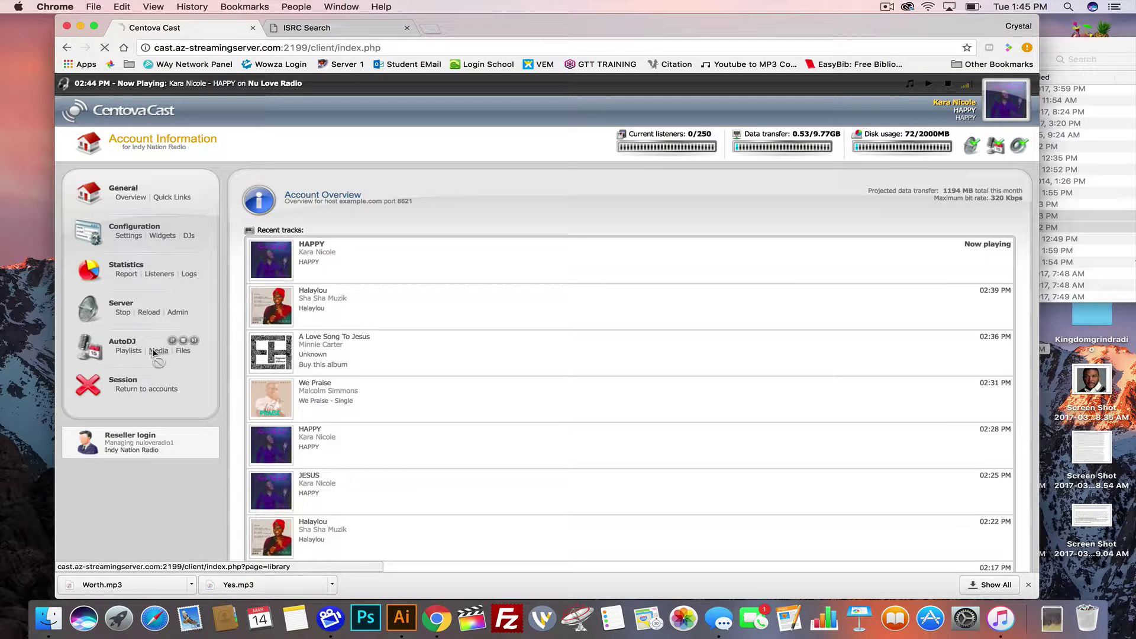
Open the media library and list the tracks of JaVonne Jones's album My Testimony
click(158, 349)
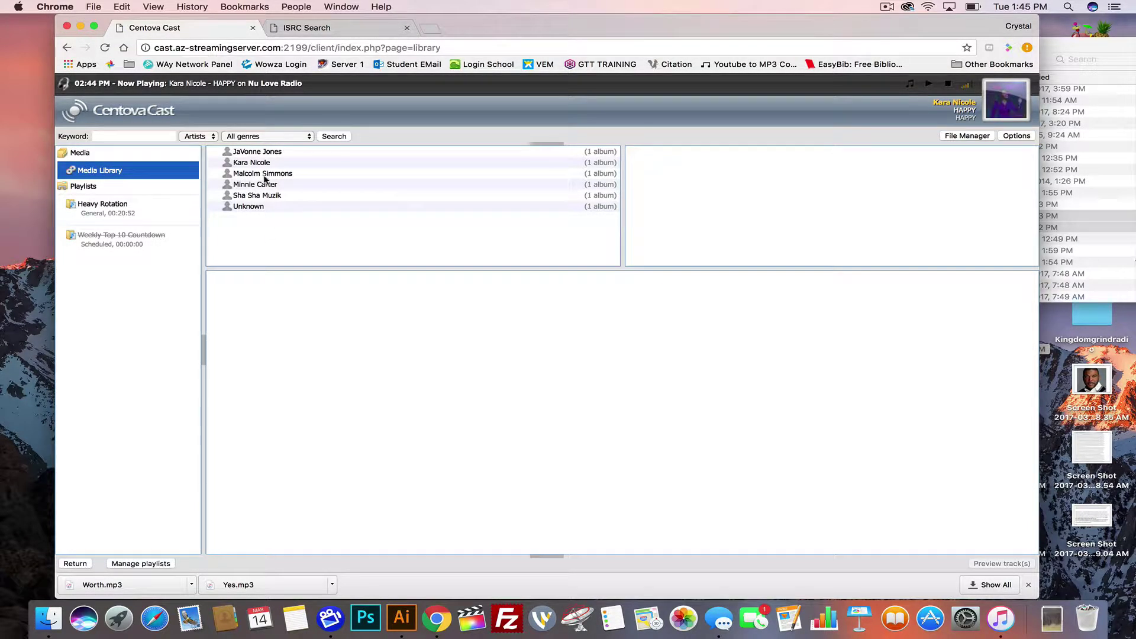
click(260, 153)
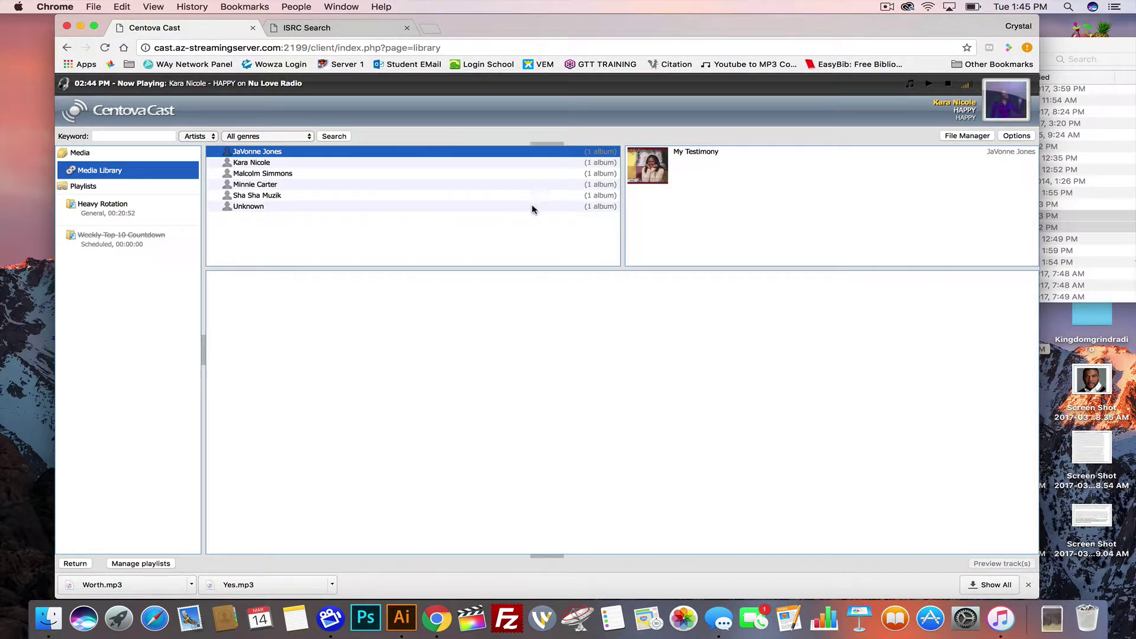
click(695, 164)
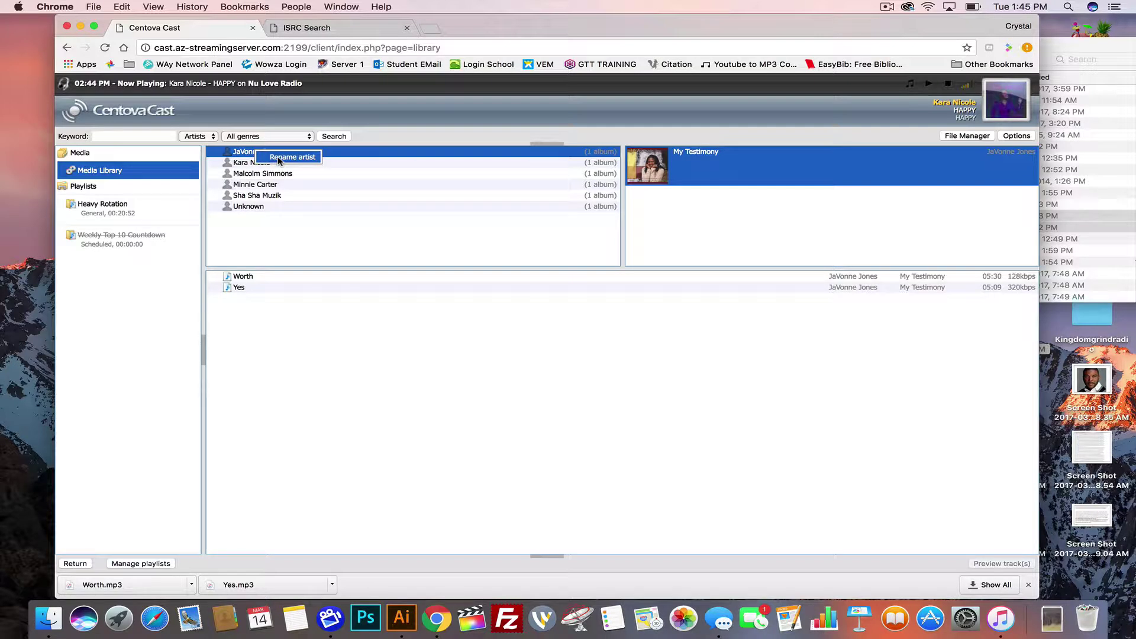
Try renaming artist JaVonne Jones, then dismiss the rename error alert
click(291, 157)
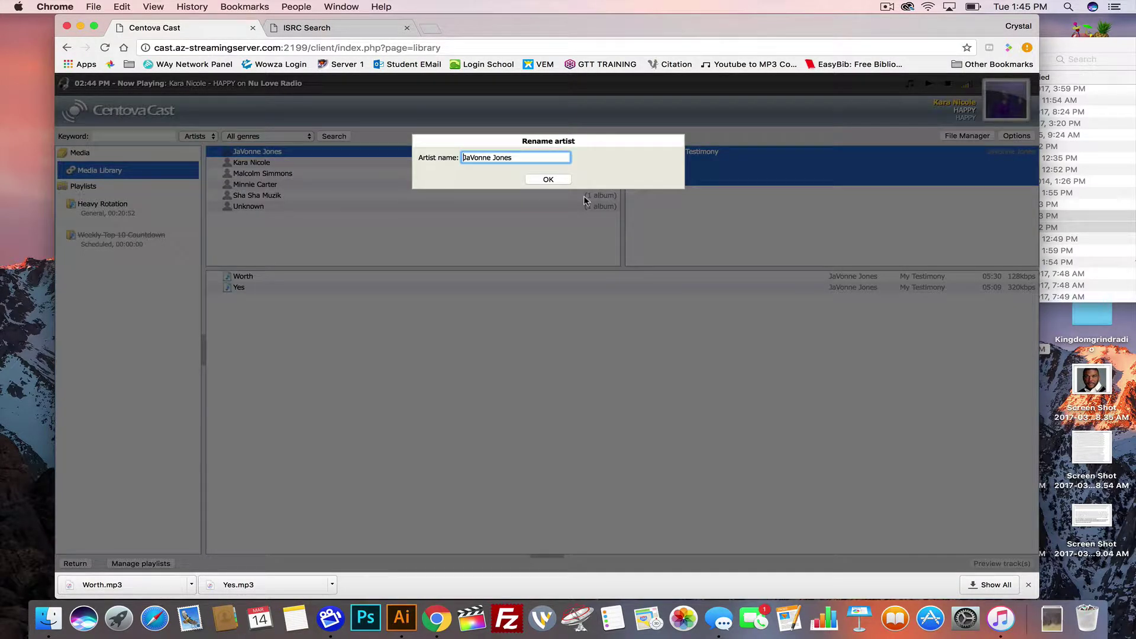
click(550, 181)
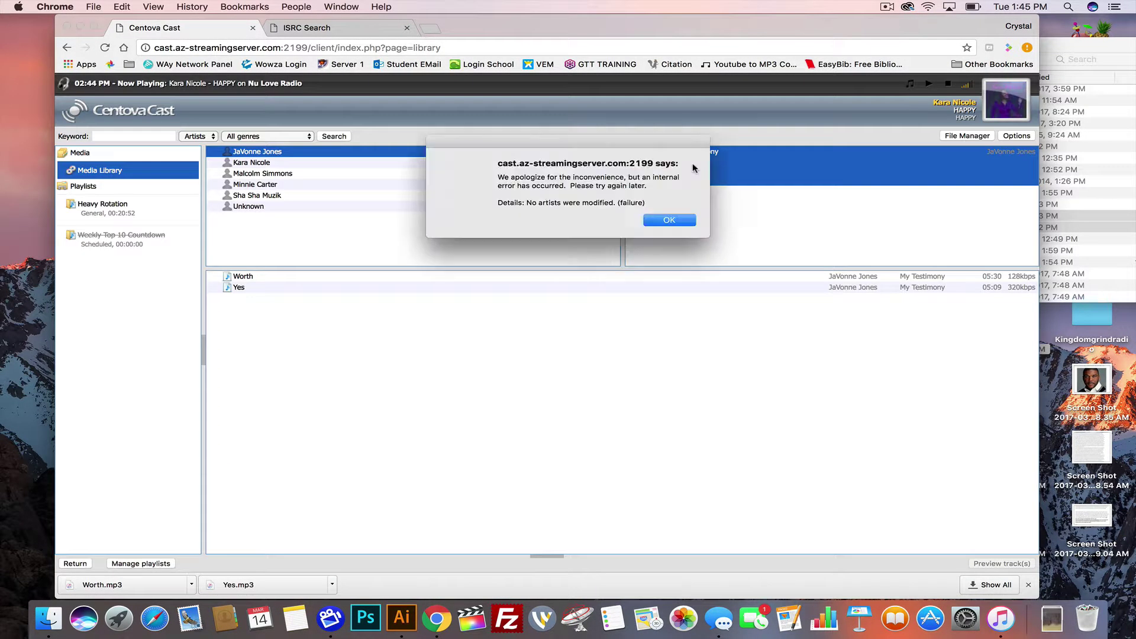
click(670, 222)
Review My Testimony's album details, including cover image and purchase URLs, and save them unchanged
right_click(681, 173)
click(695, 182)
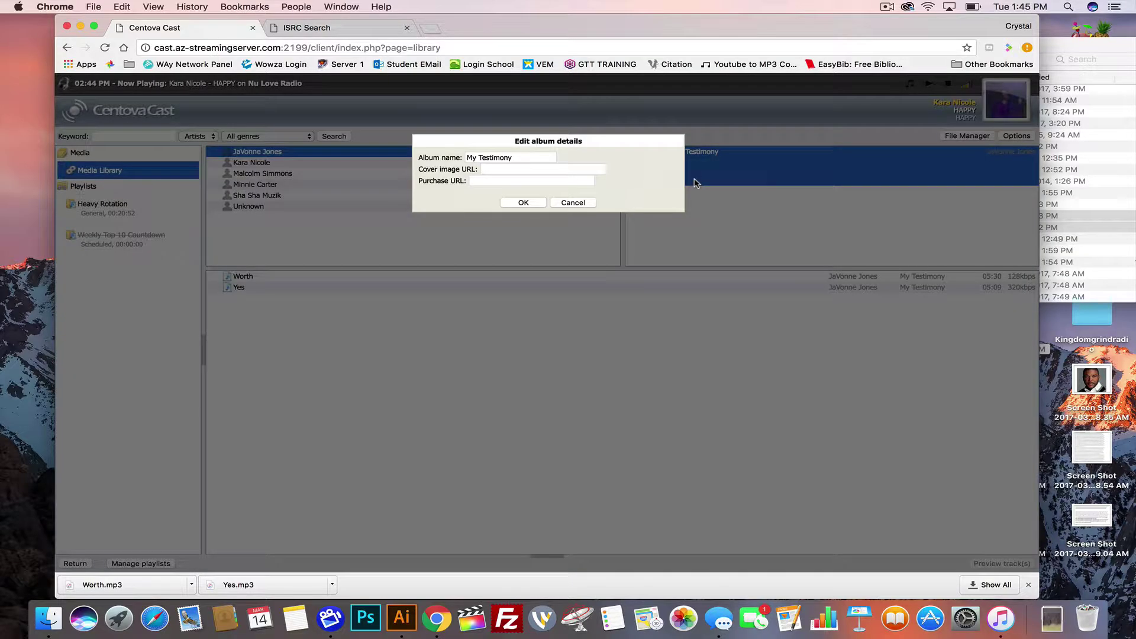
click(485, 182)
click(497, 169)
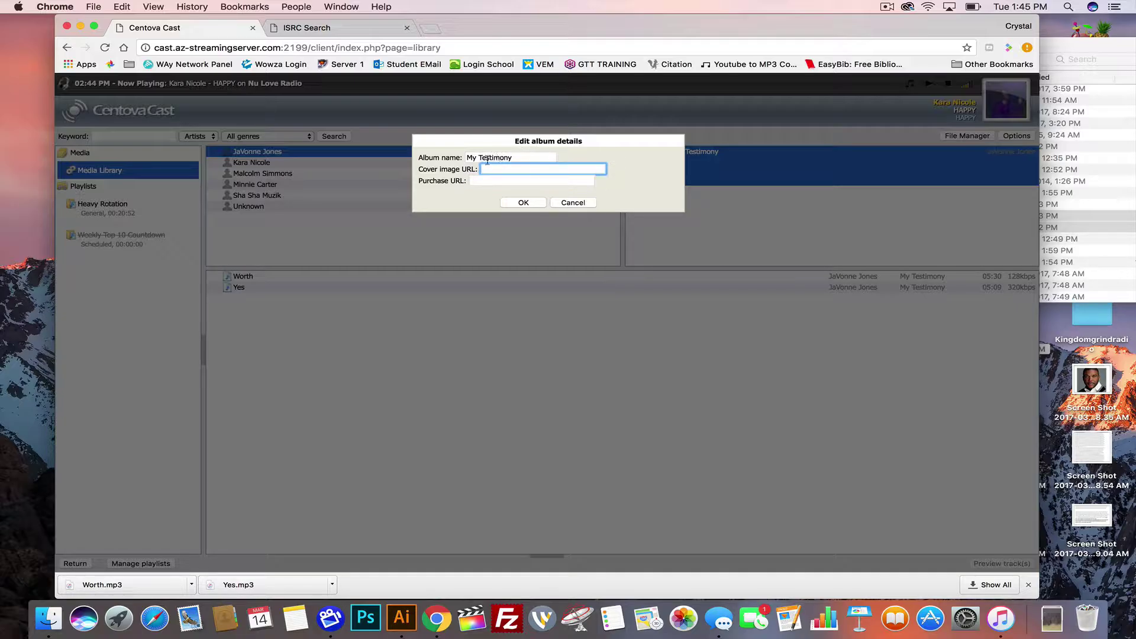
click(524, 203)
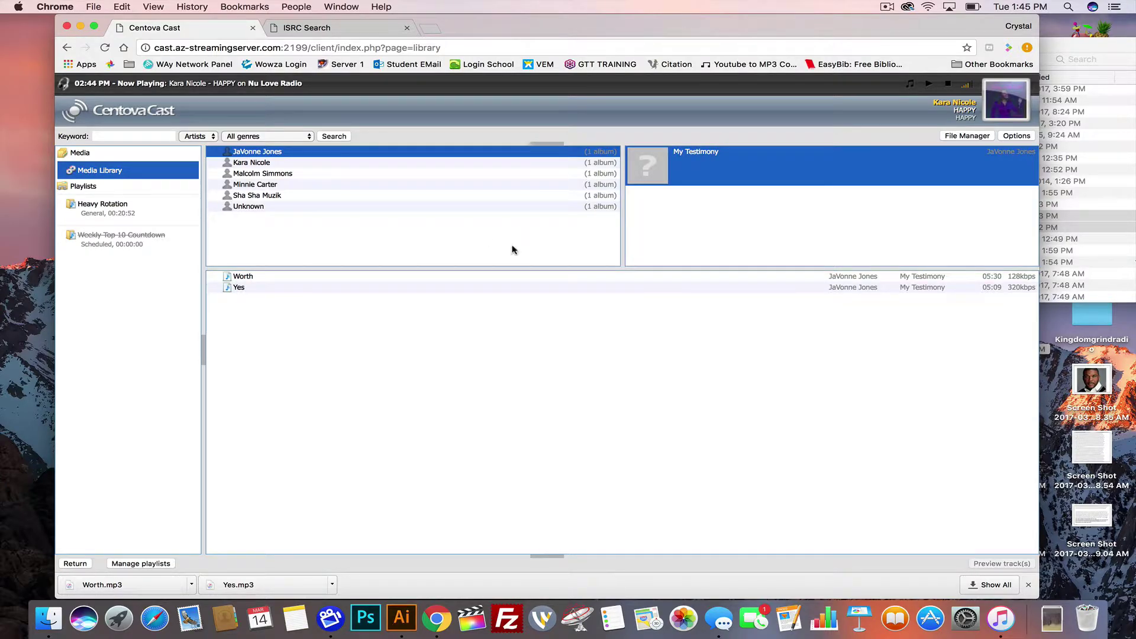
click(242, 276)
Open Worth's track details, check the ISRC field's suggestions, and cancel without saving
right_click(239, 278)
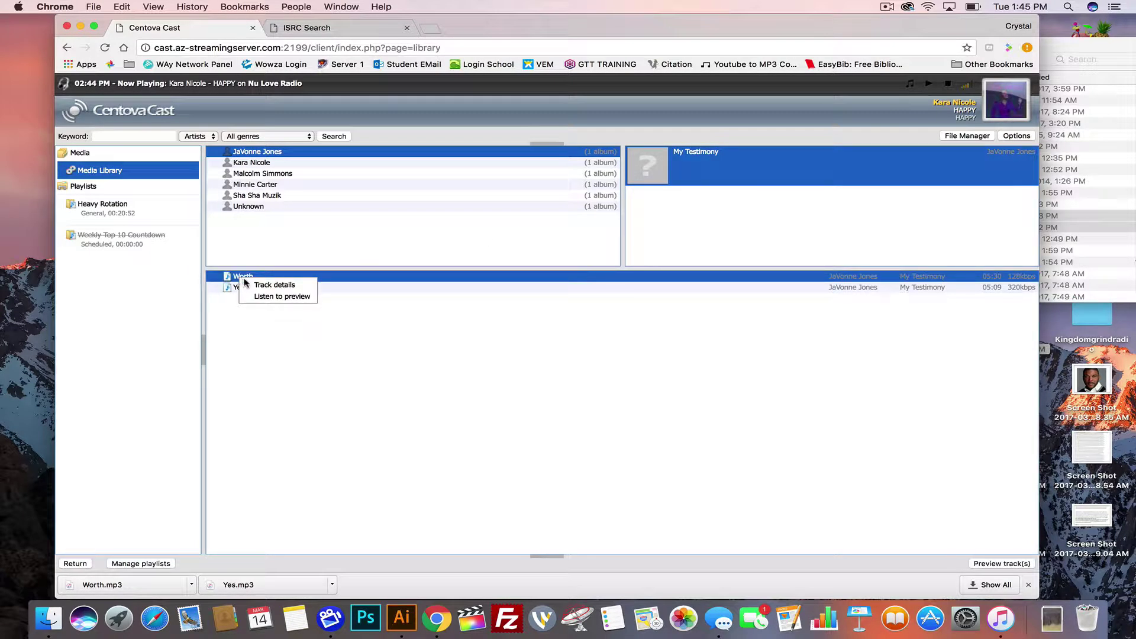
click(262, 286)
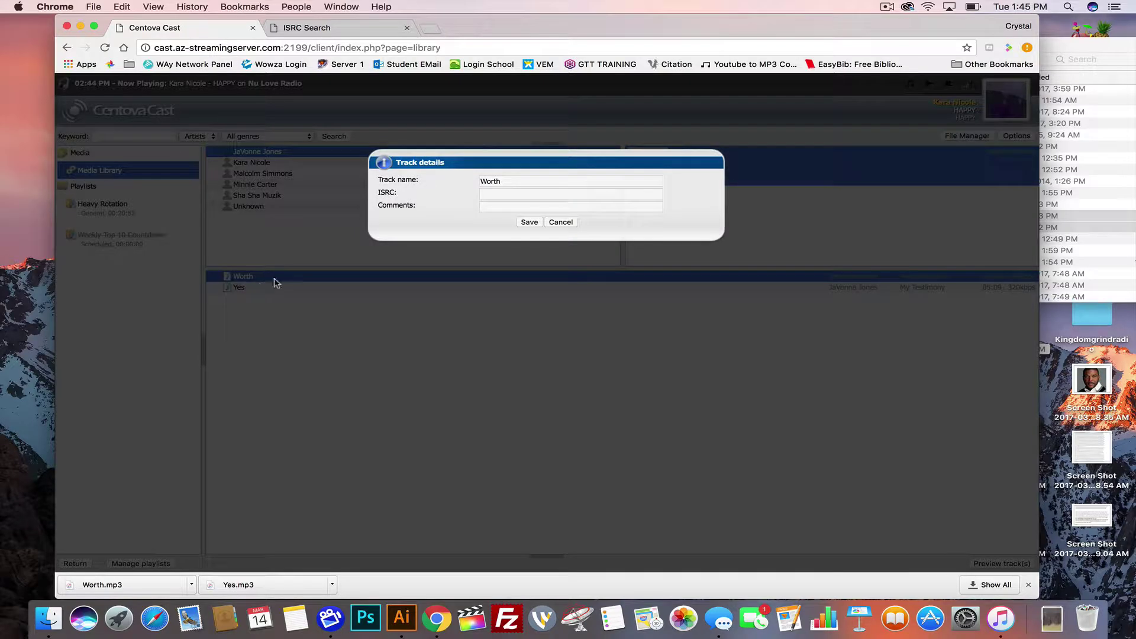
click(503, 193)
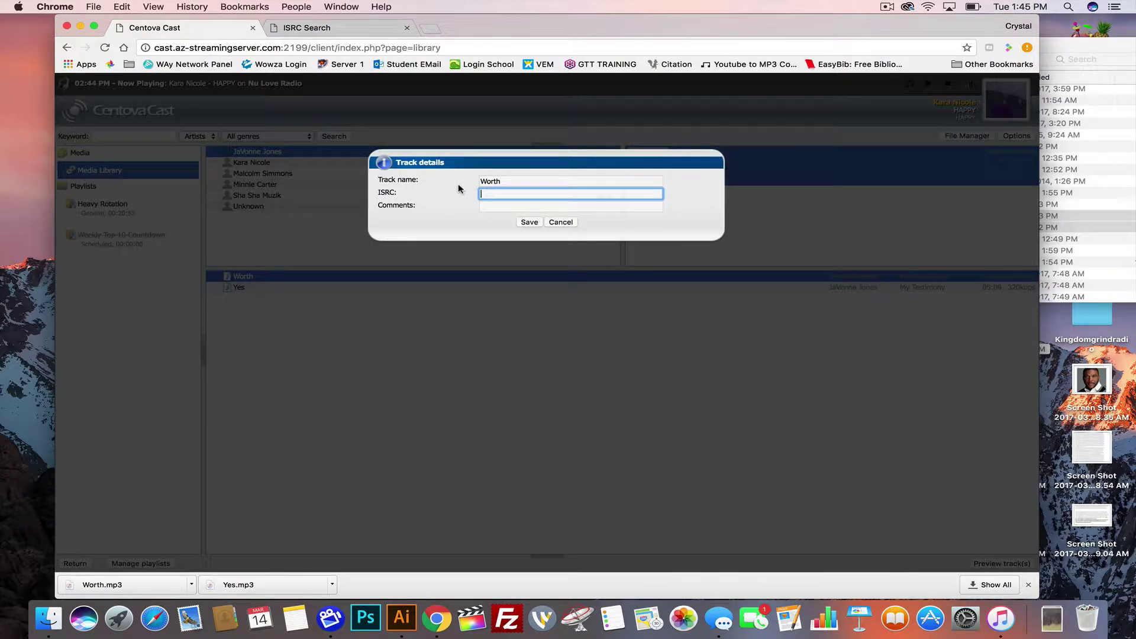
click(522, 193)
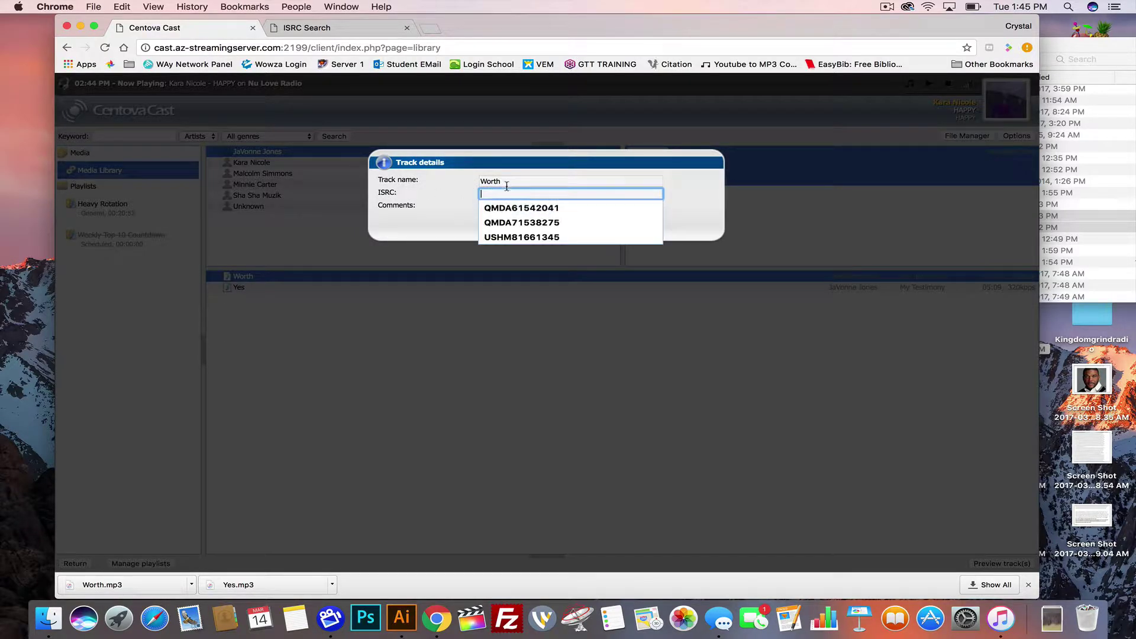
click(521, 181)
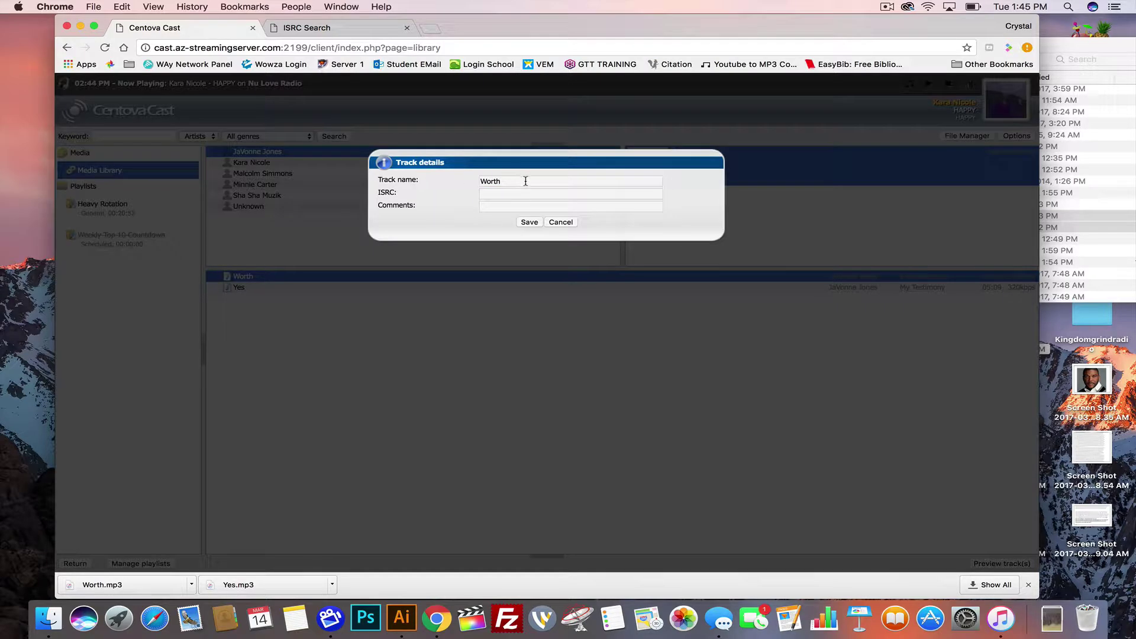
click(515, 193)
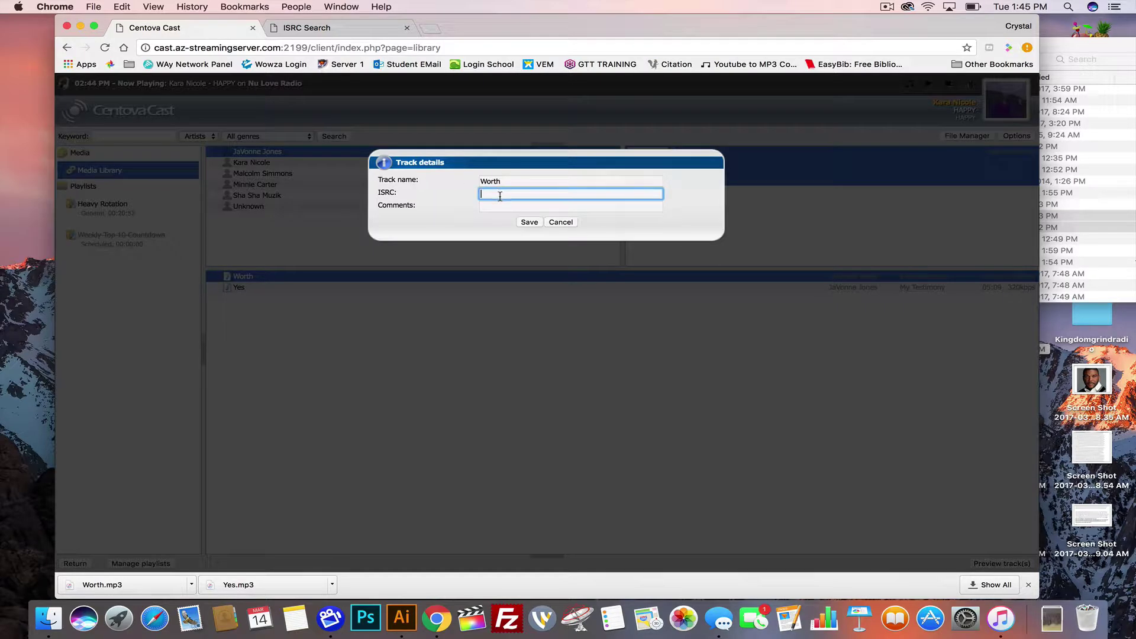
click(560, 222)
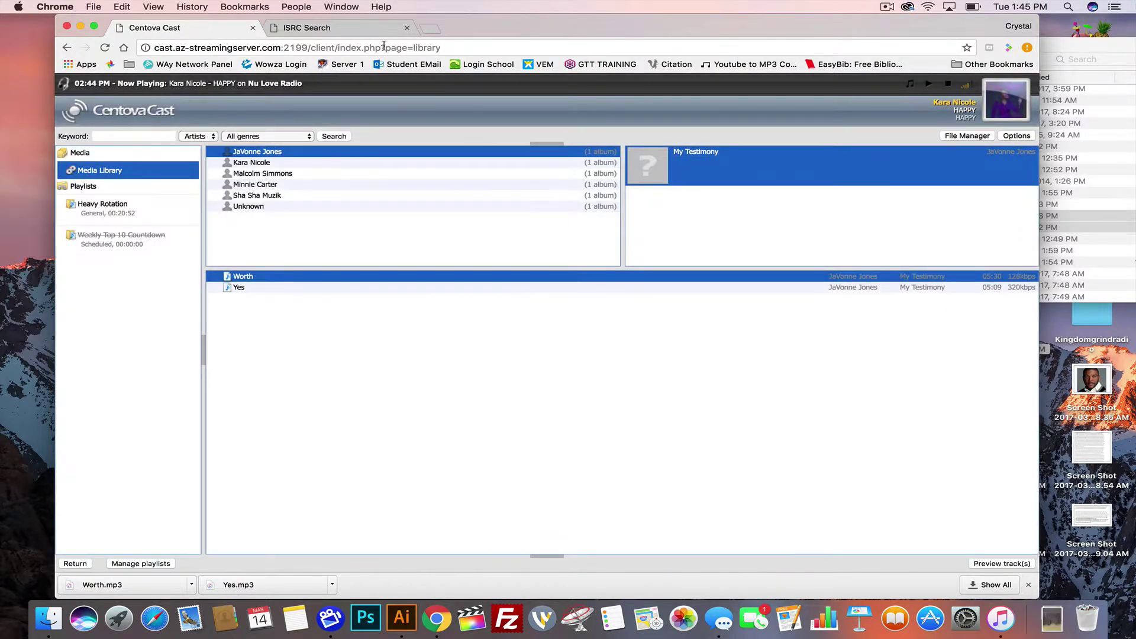
Clear 'worth' from Track Title and 'JaVonne Jones' from Artist Name in ISRC Search
click(306, 28)
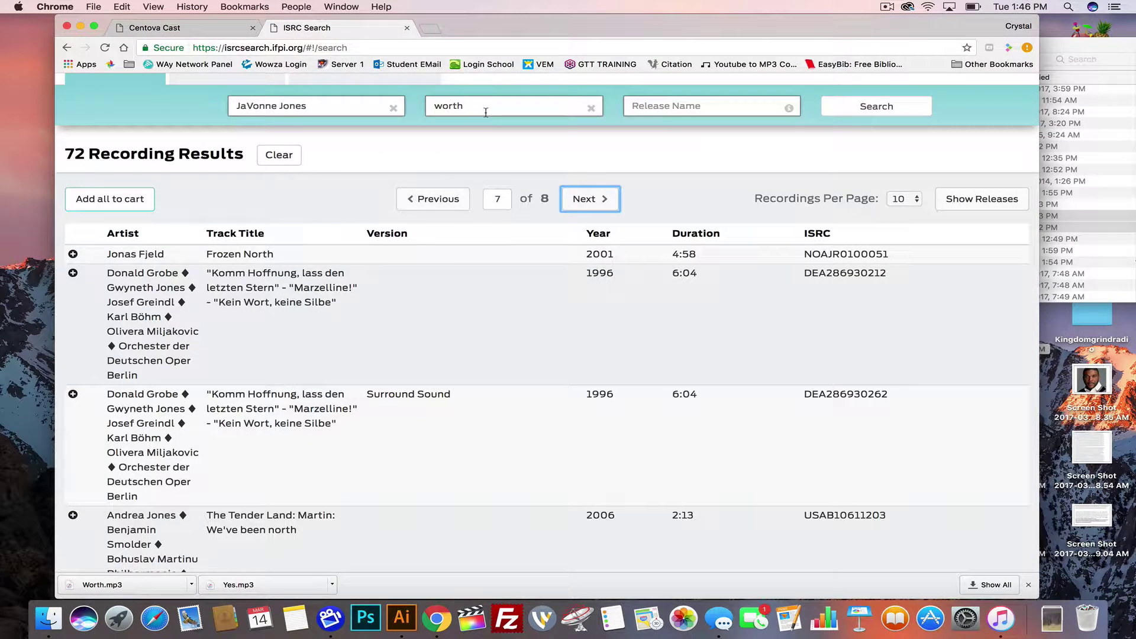
drag(483, 106, 423, 105)
key(BackSpace)
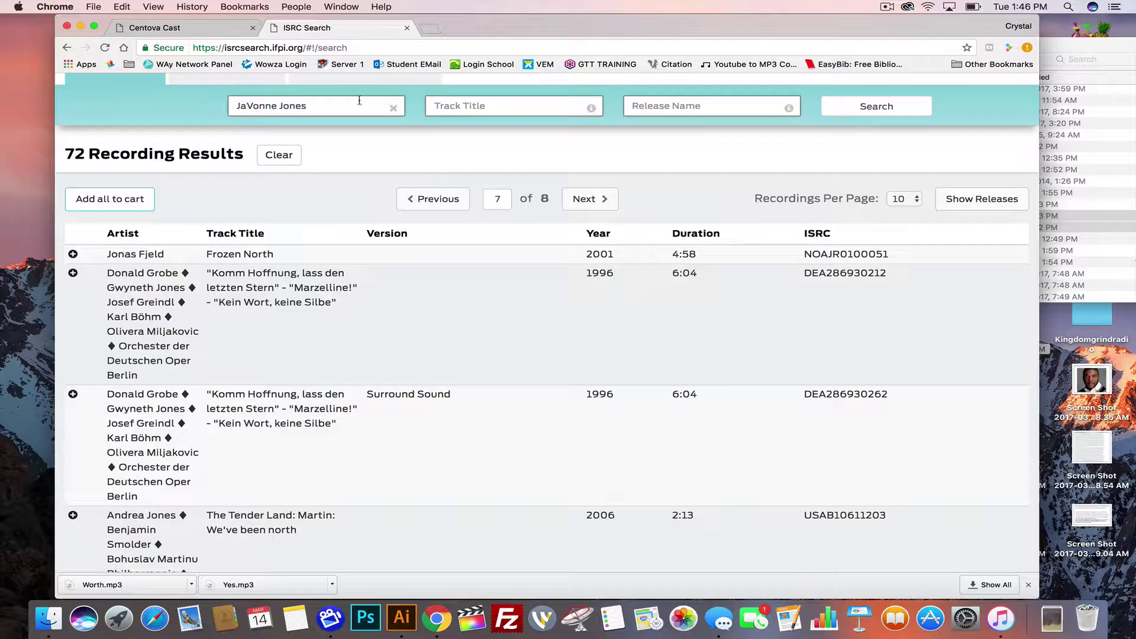
drag(337, 106, 209, 87)
key(BackSpace)
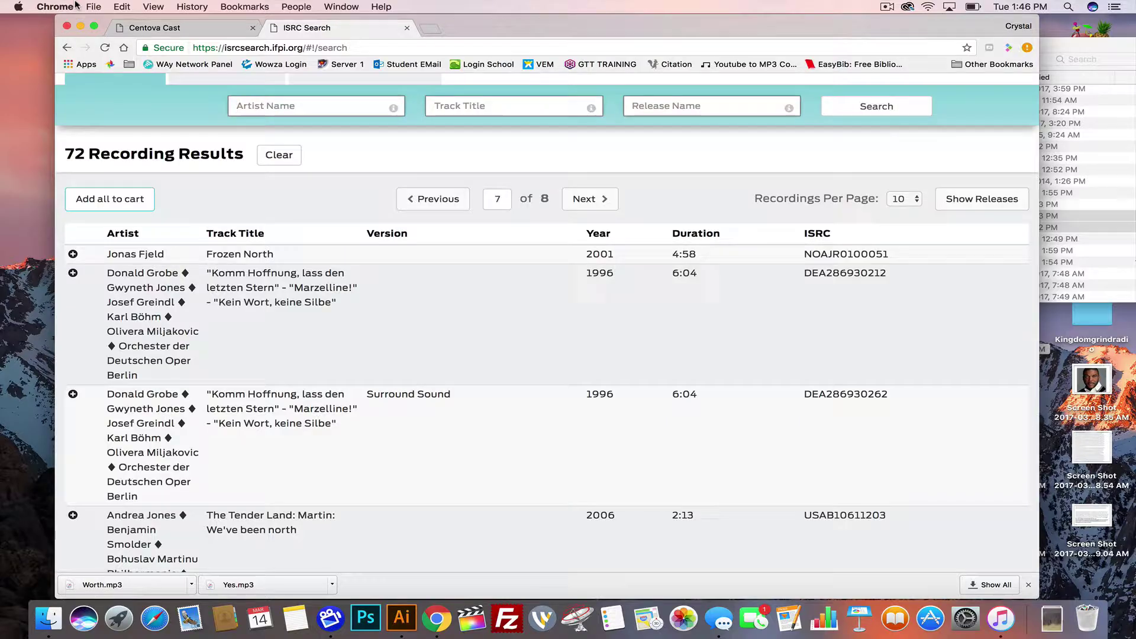
click(161, 28)
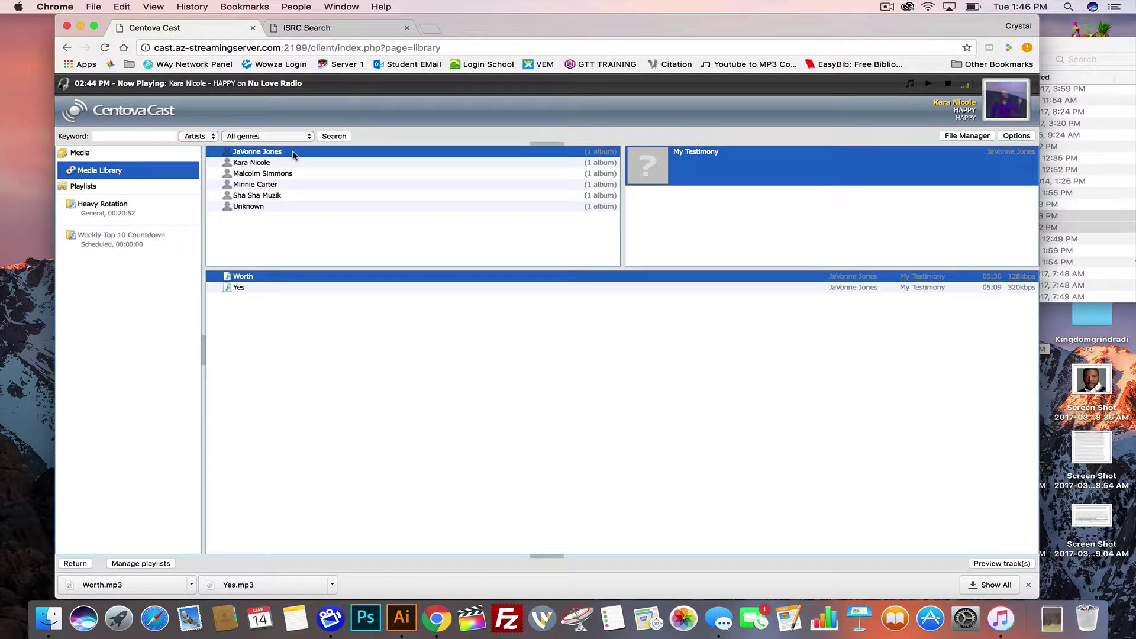
Reload the media library and open JaVonne Jones's My Testimony album, selecting the track Yes
click(104, 48)
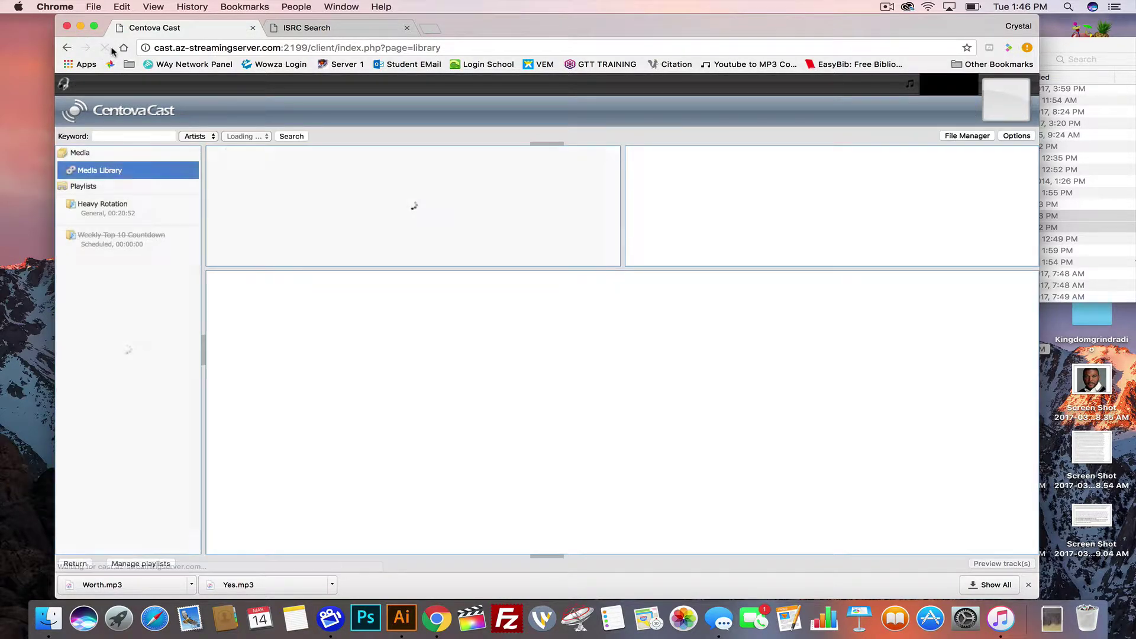
click(284, 158)
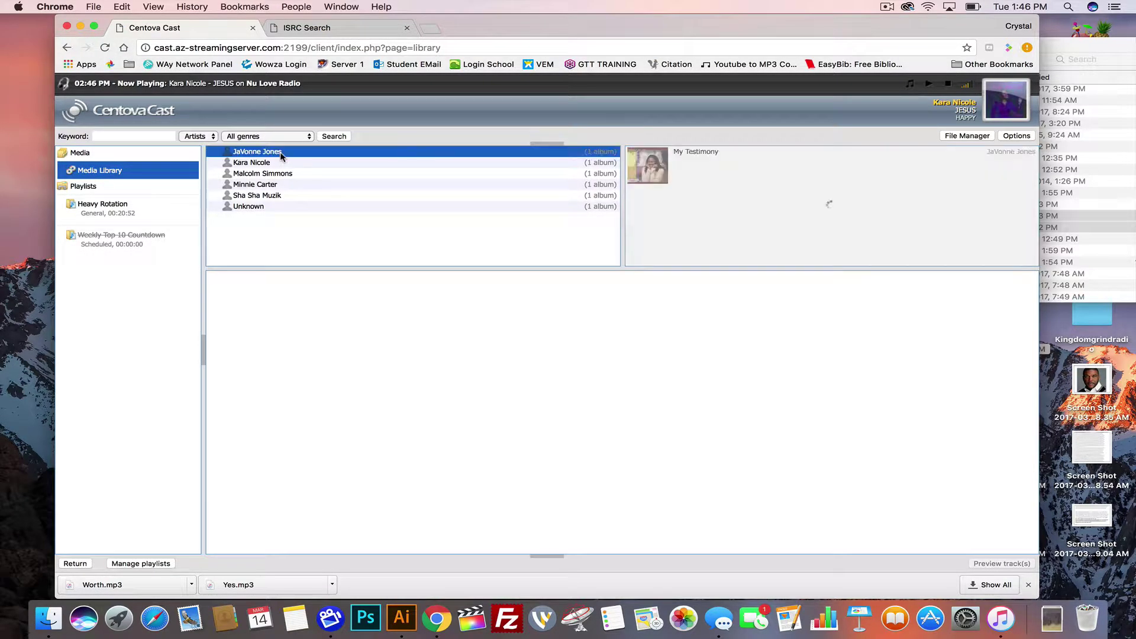
click(660, 169)
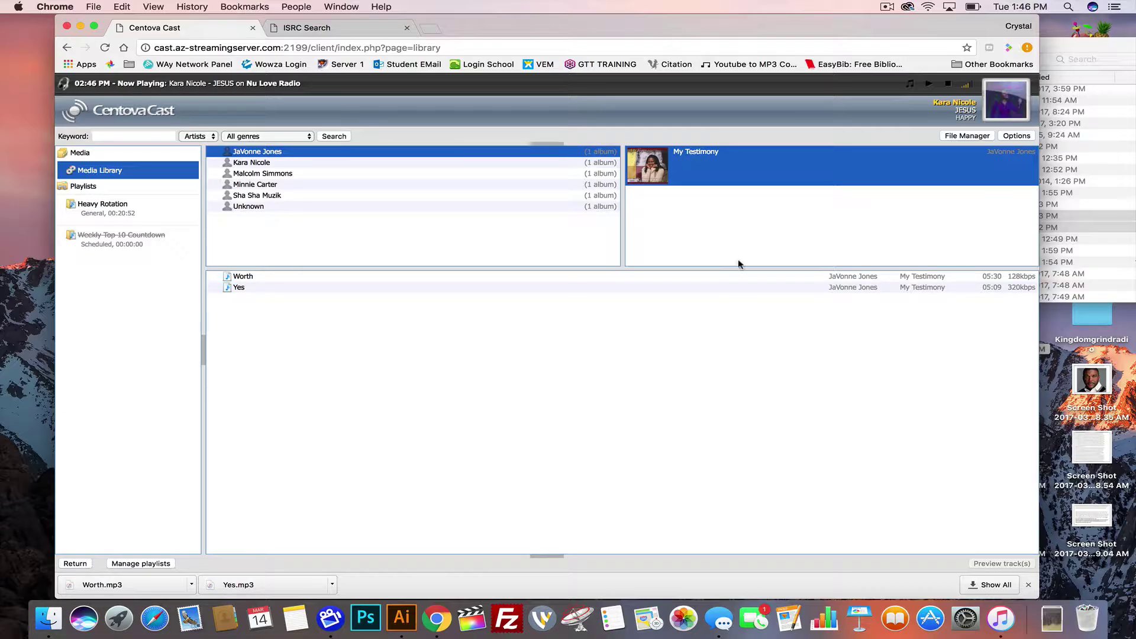
click(817, 289)
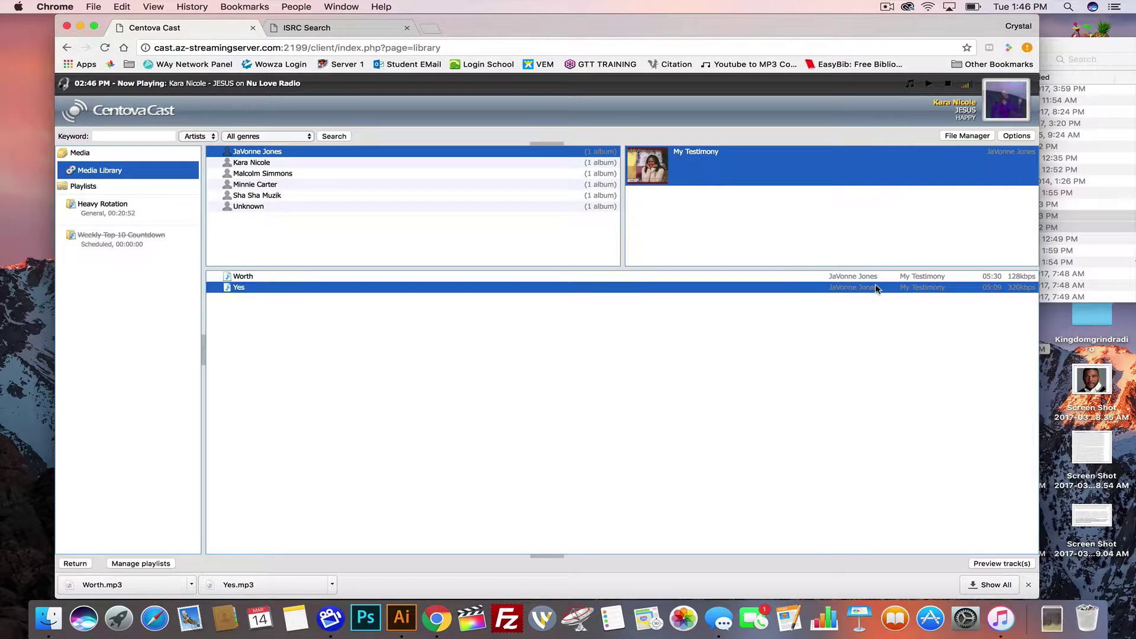
Search ISRC recordings for artist javonne jones with release name 2017
click(355, 27)
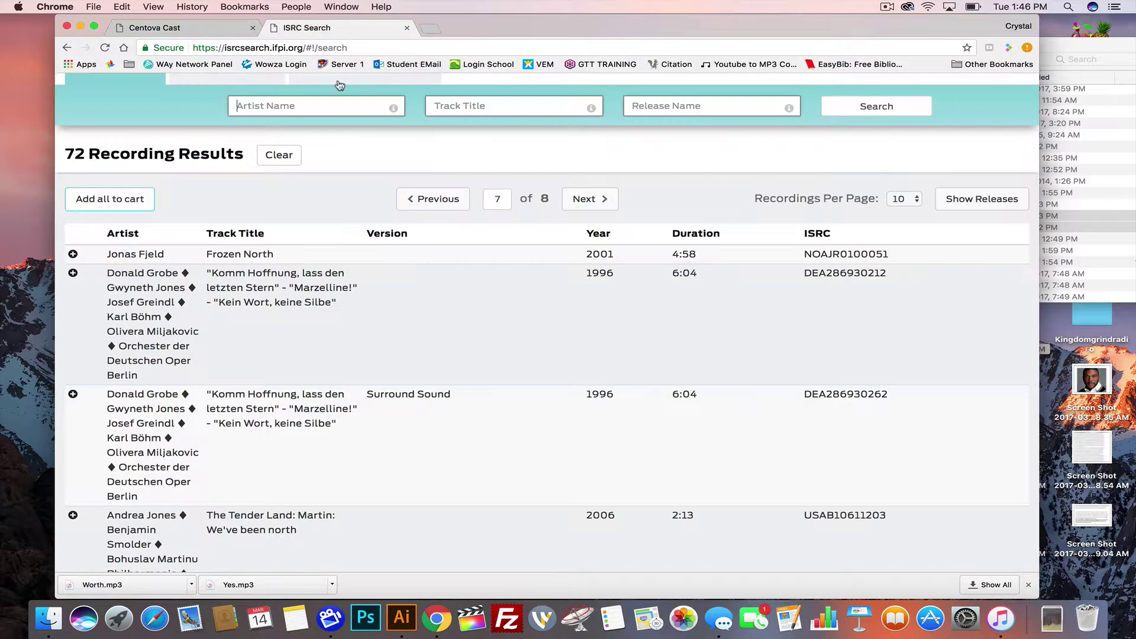
click(289, 107)
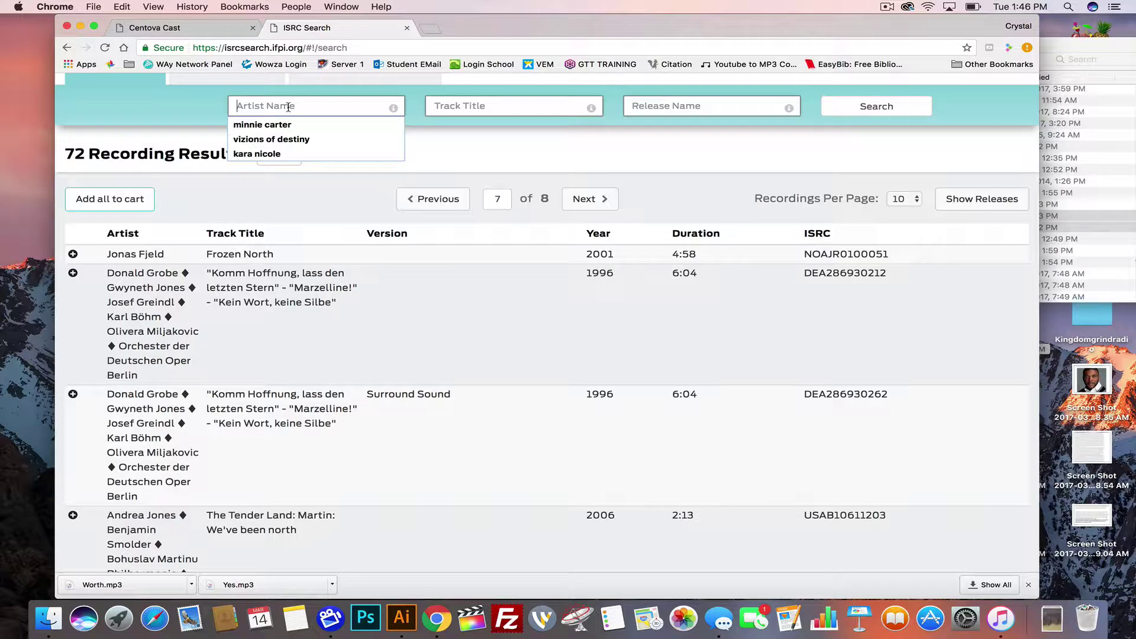
text(ja)
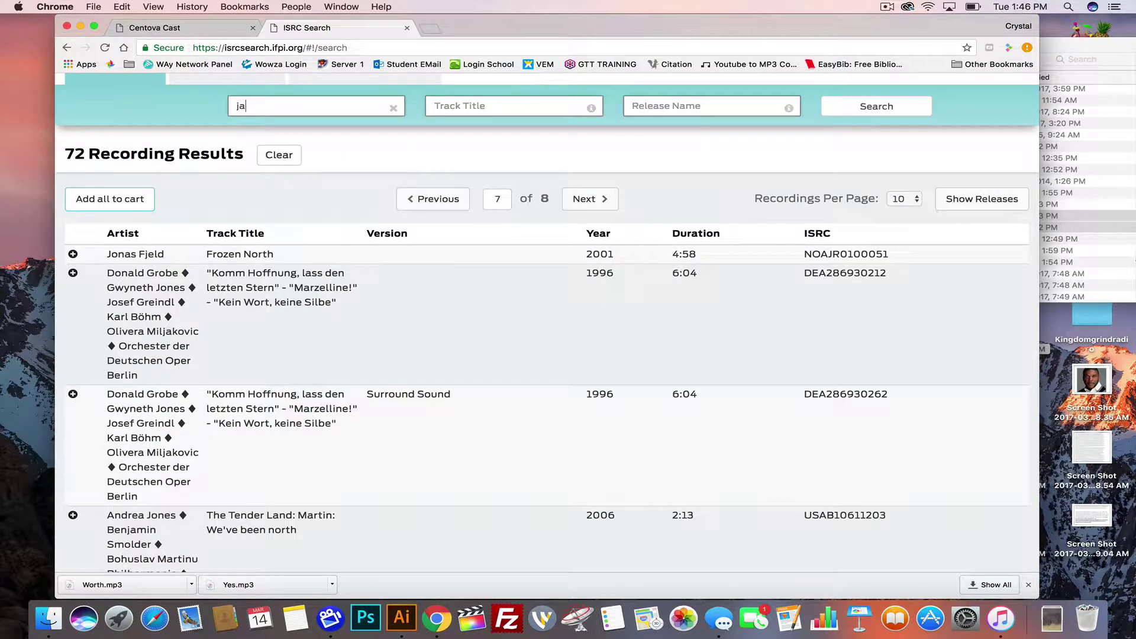
text(vonne )
text(jones)
click(667, 106)
text(2017)
key(Return)
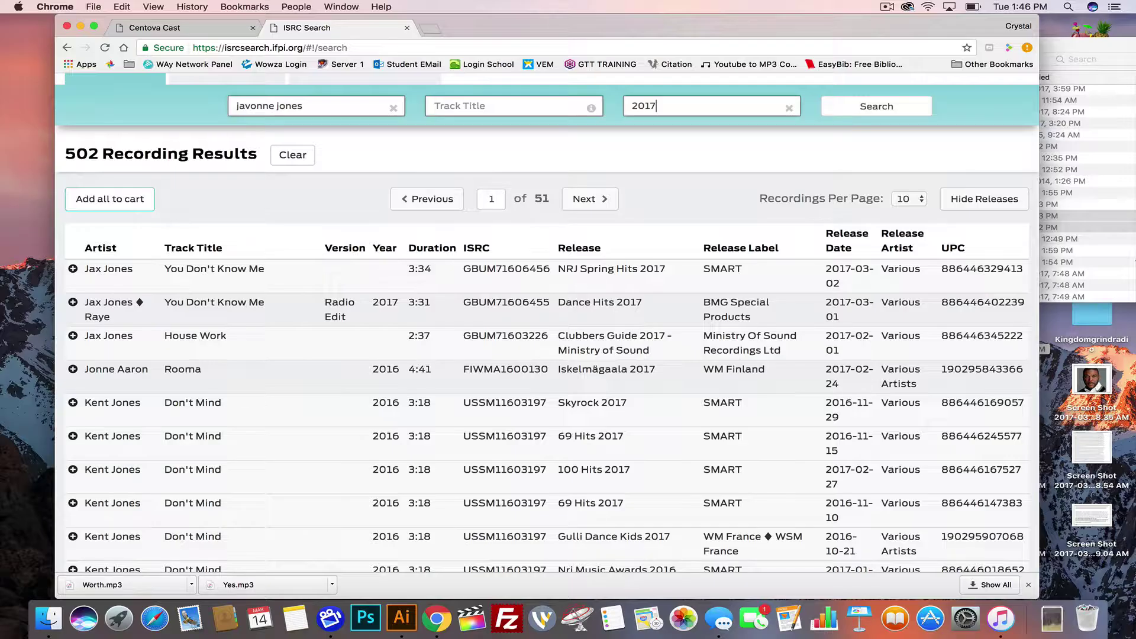
scroll(311, 322, down, 6)
scroll(311, 321, down, 6)
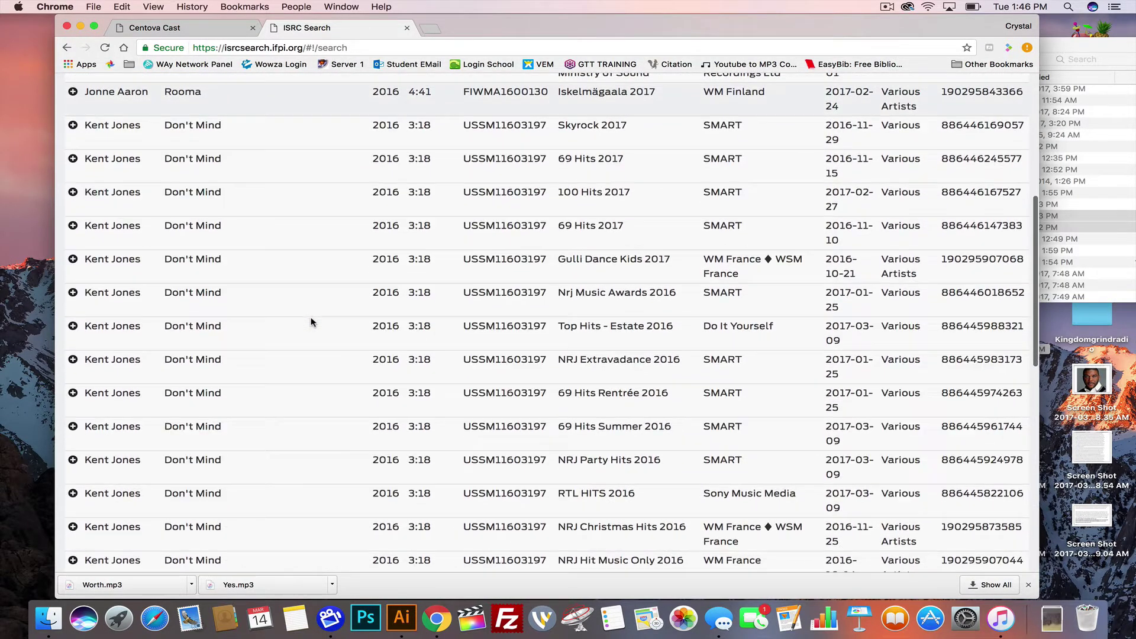
scroll(311, 321, down, 6)
scroll(311, 321, down, 6)
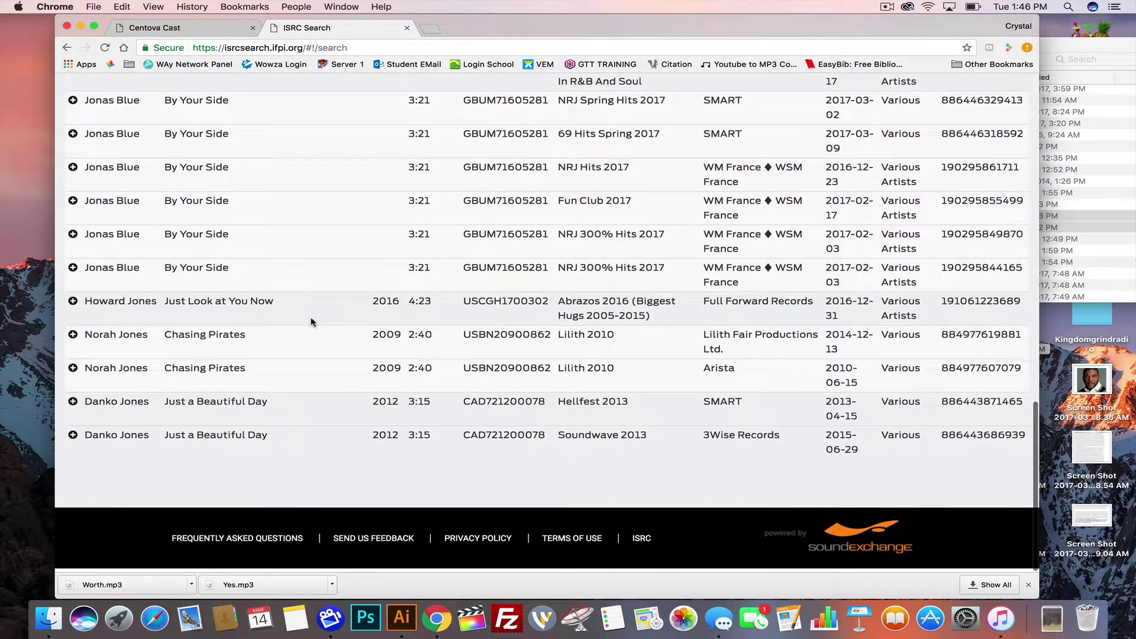
scroll(310, 322, up, 10)
scroll(311, 322, up, 5)
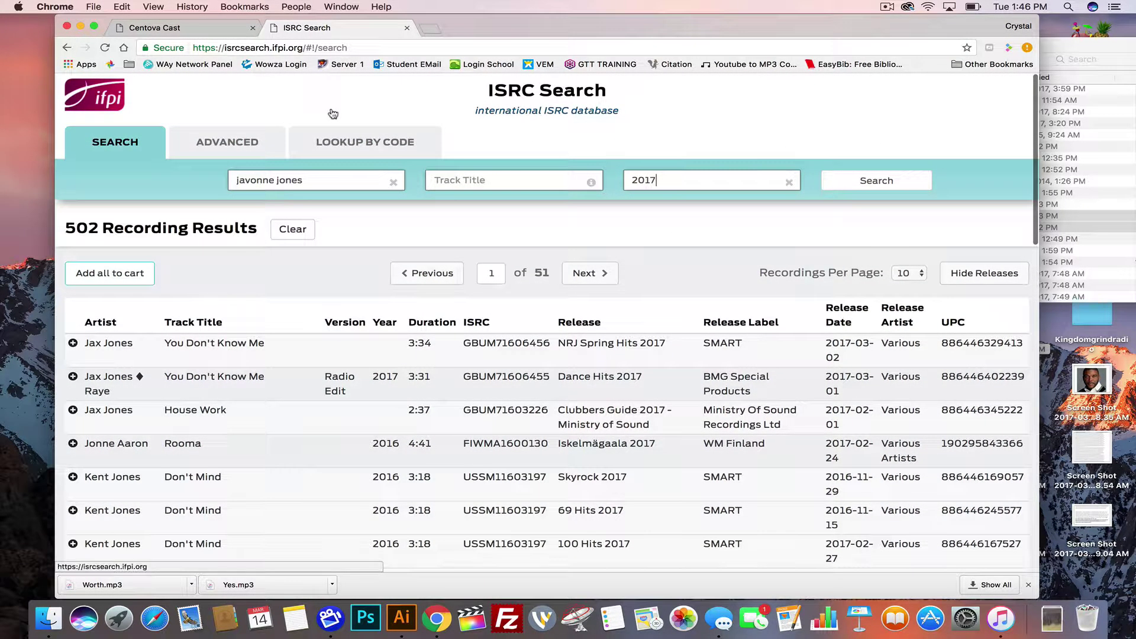
Look over the Lookup by Code and Advanced search tabs before returning to Centova Cast
click(349, 146)
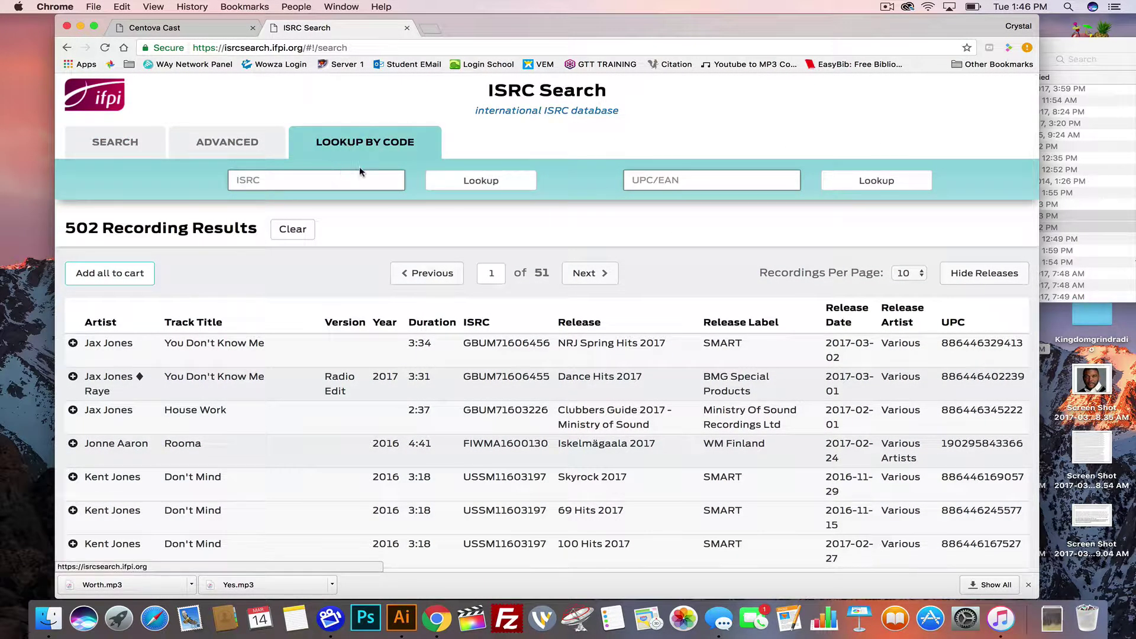
click(239, 154)
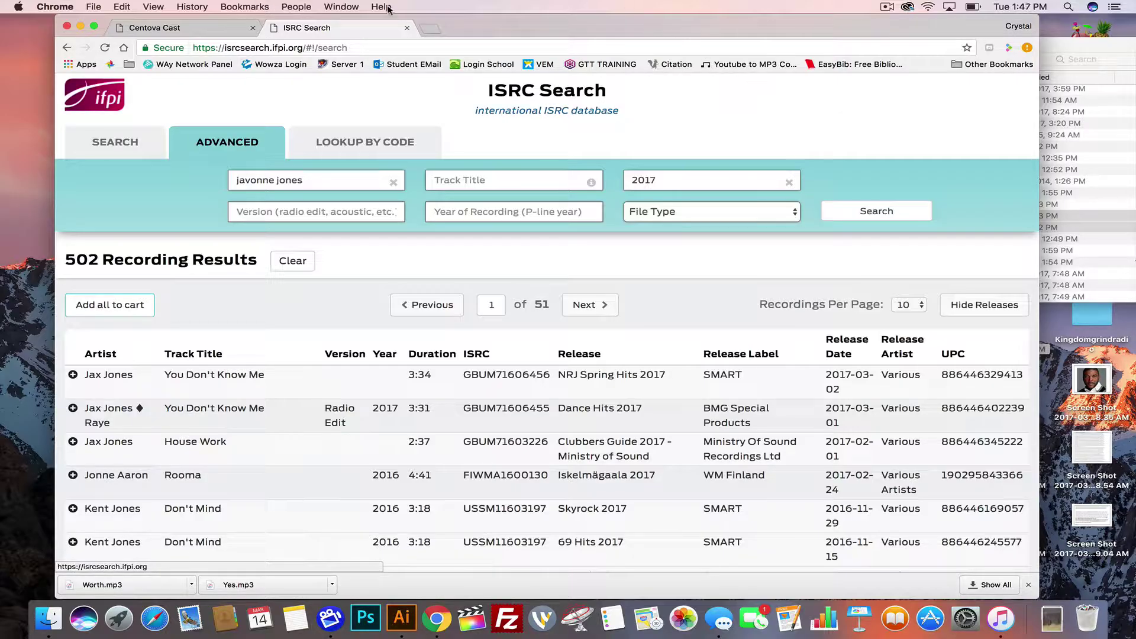
click(189, 28)
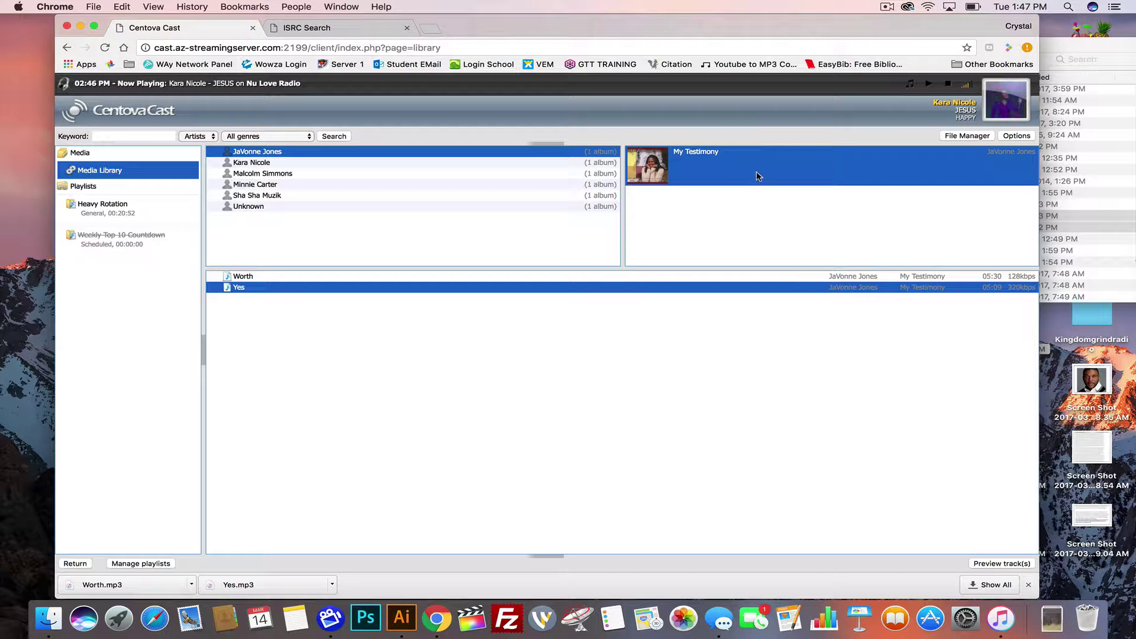
click(241, 273)
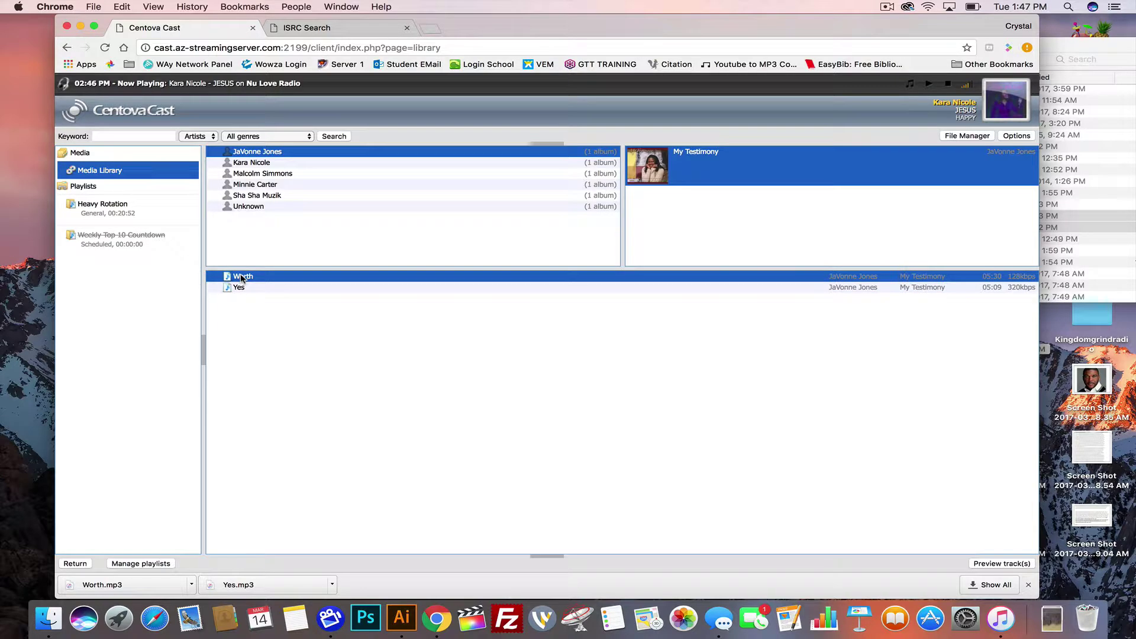
right_click(241, 276)
click(235, 296)
right_click(874, 281)
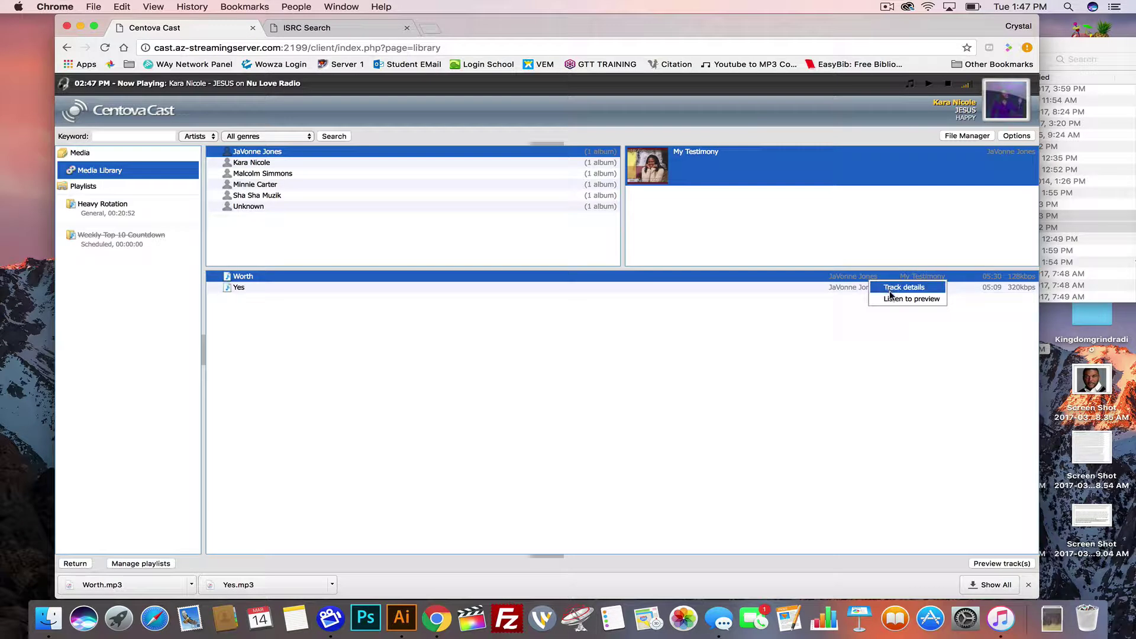
click(881, 314)
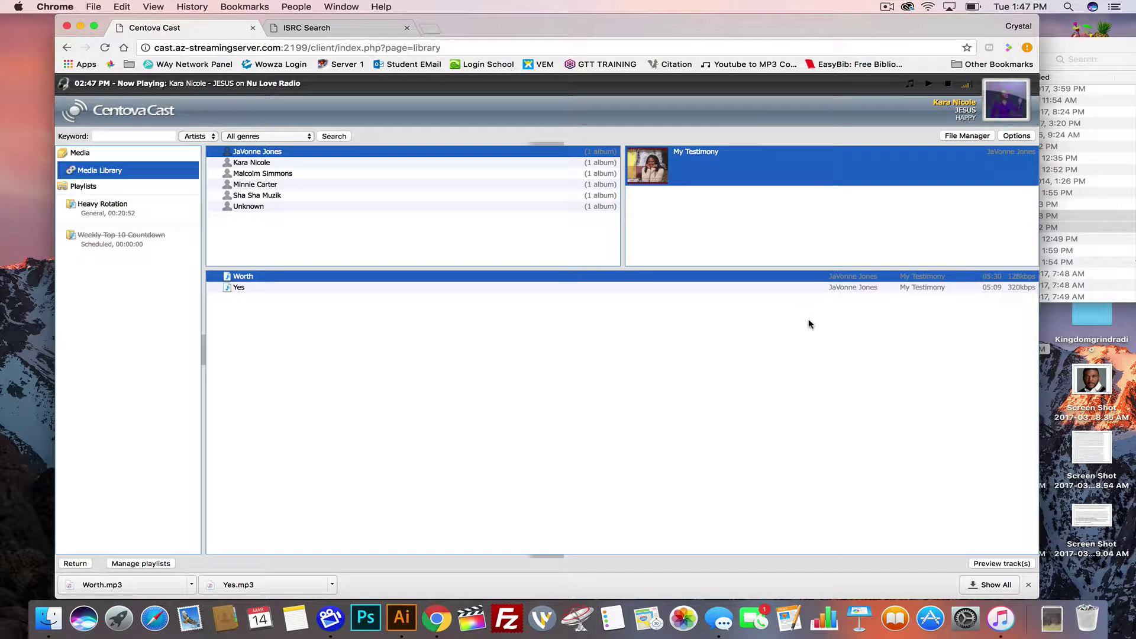
click(1022, 136)
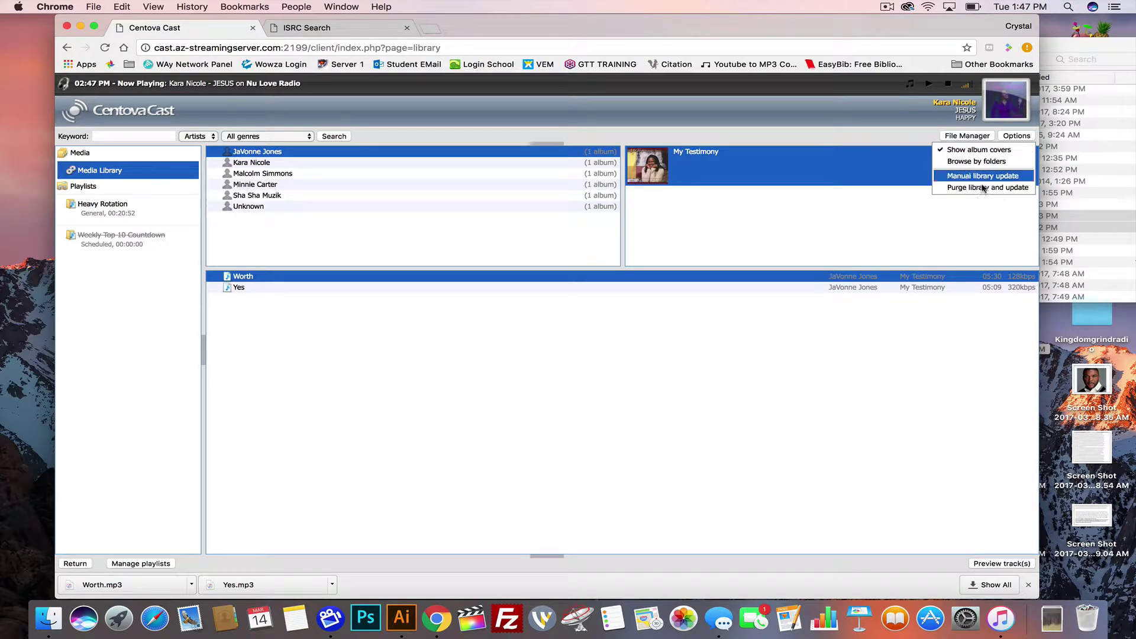
click(1002, 194)
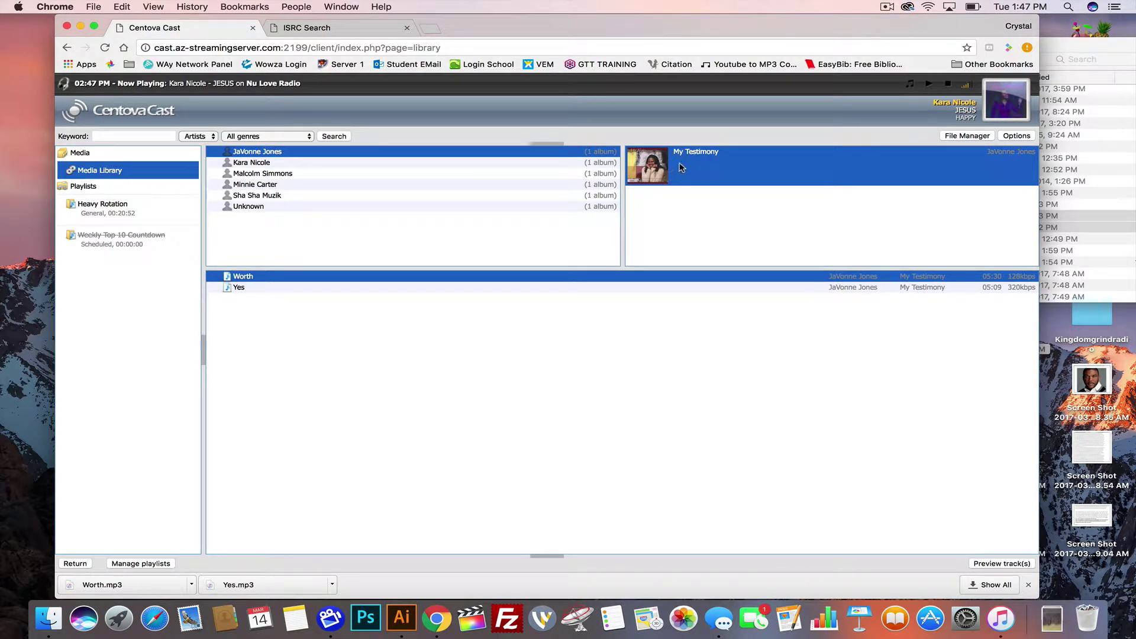
click(249, 278)
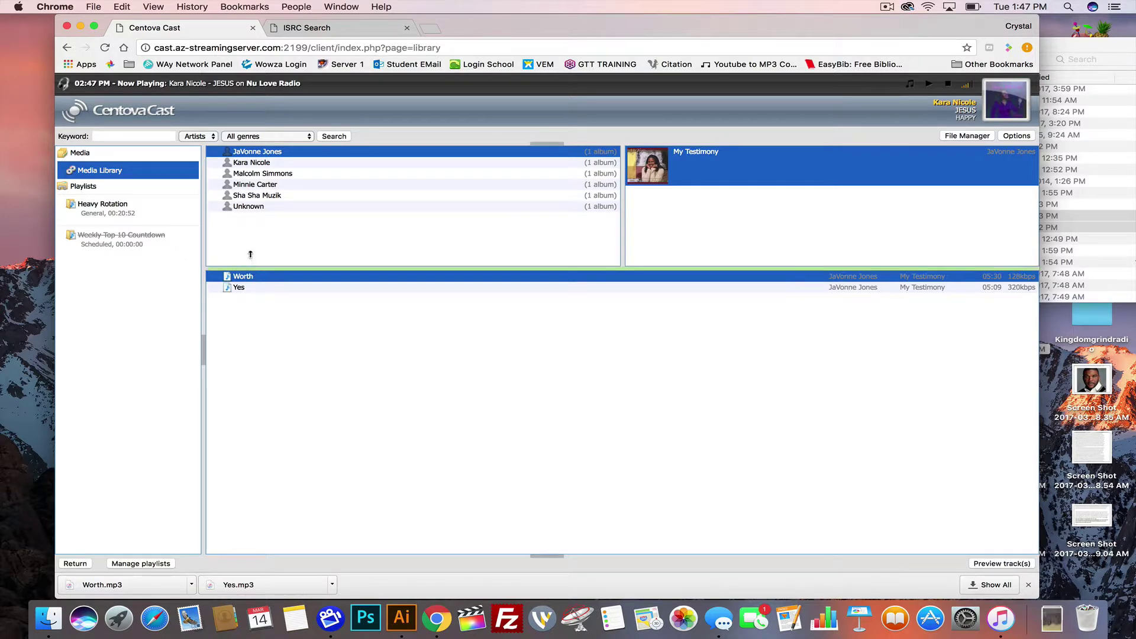